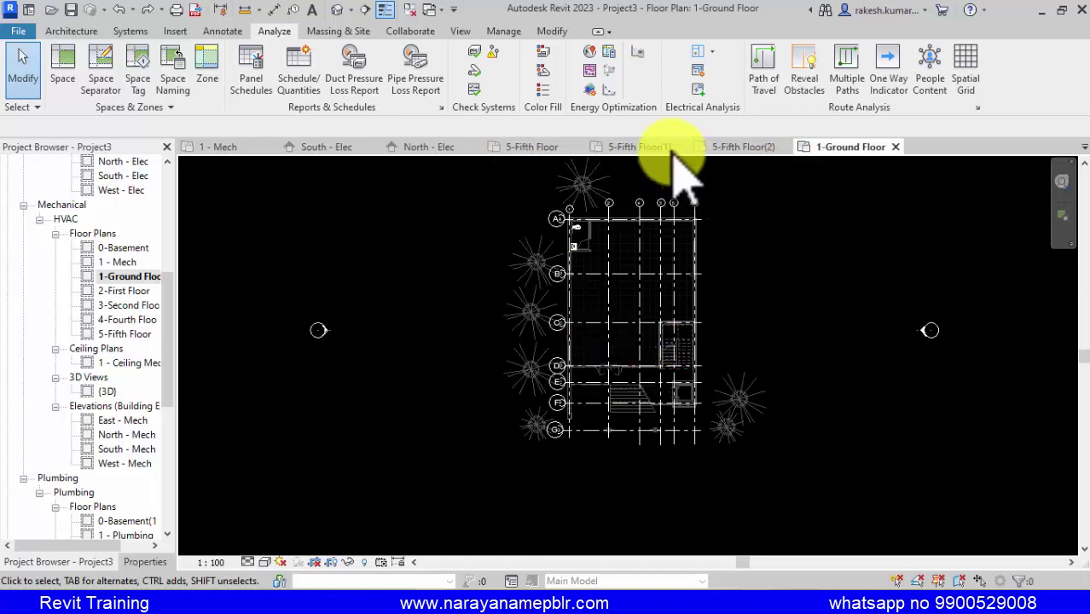
# Open the 1-Ground Floor, 2-First Floor and 3-Second Floor mechanical plans, ending on 3-Second Floor
pyautogui.click(636, 148)
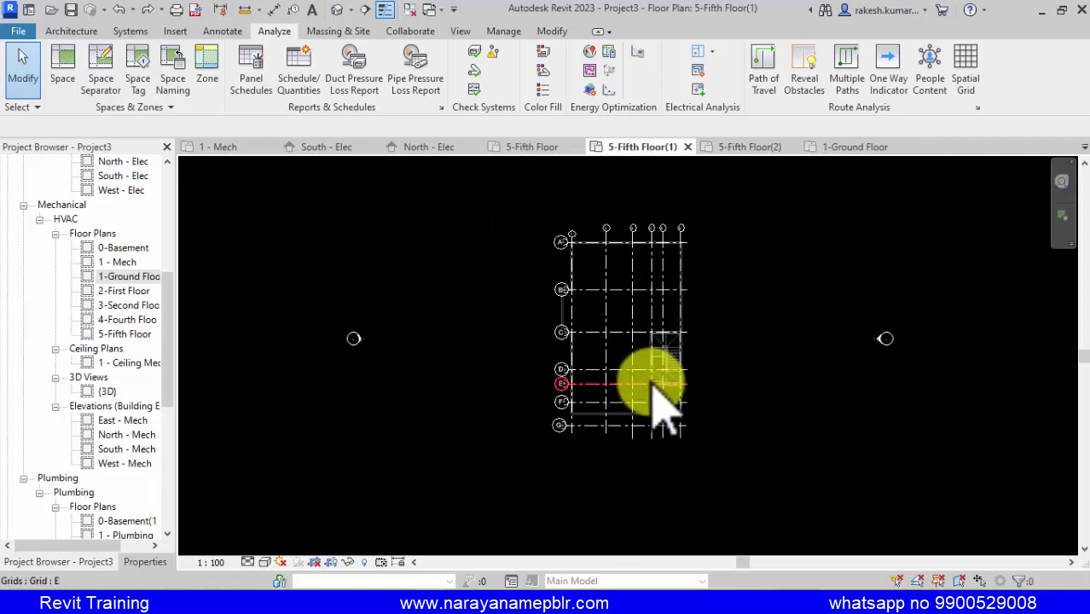
pyautogui.click(219, 147)
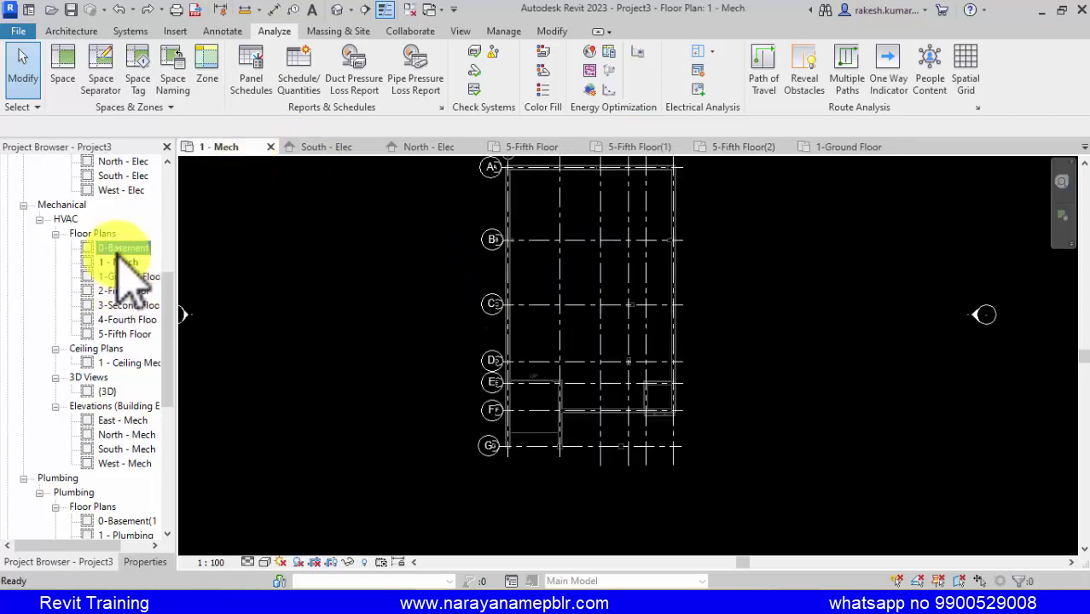
pyautogui.doubleClick(128, 276)
pyautogui.doubleClick(126, 290)
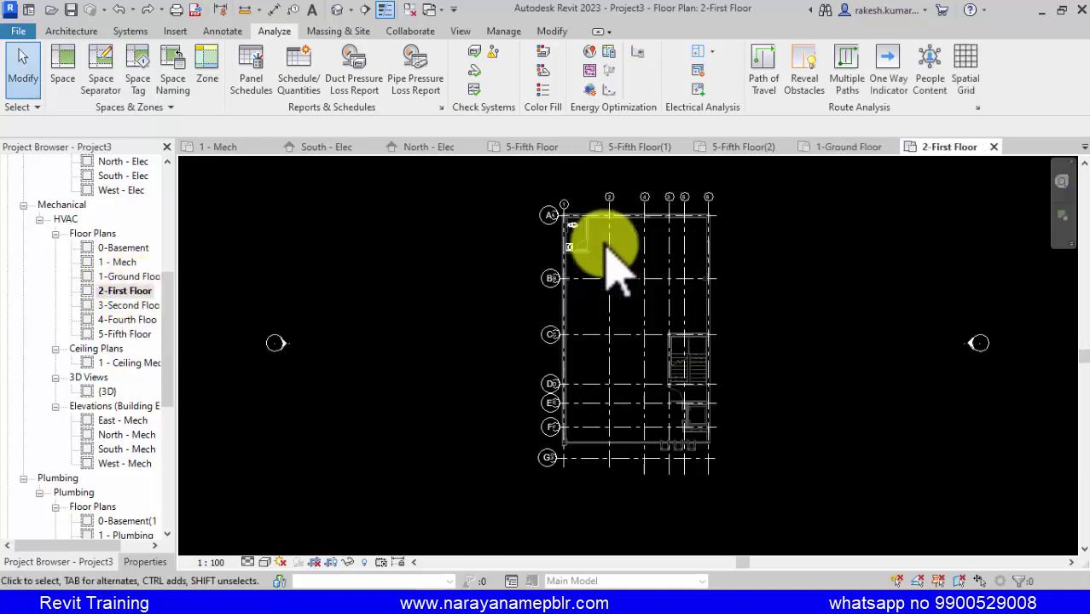
pyautogui.scroll(3, 613, 256)
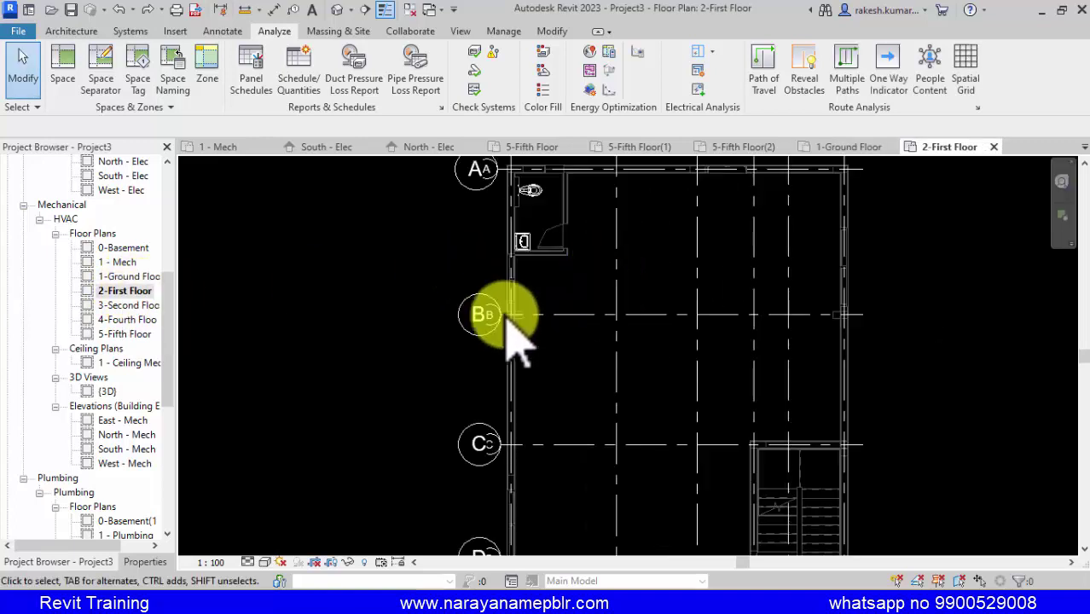
pyautogui.doubleClick(120, 305)
pyautogui.scroll(-2, 640, 359)
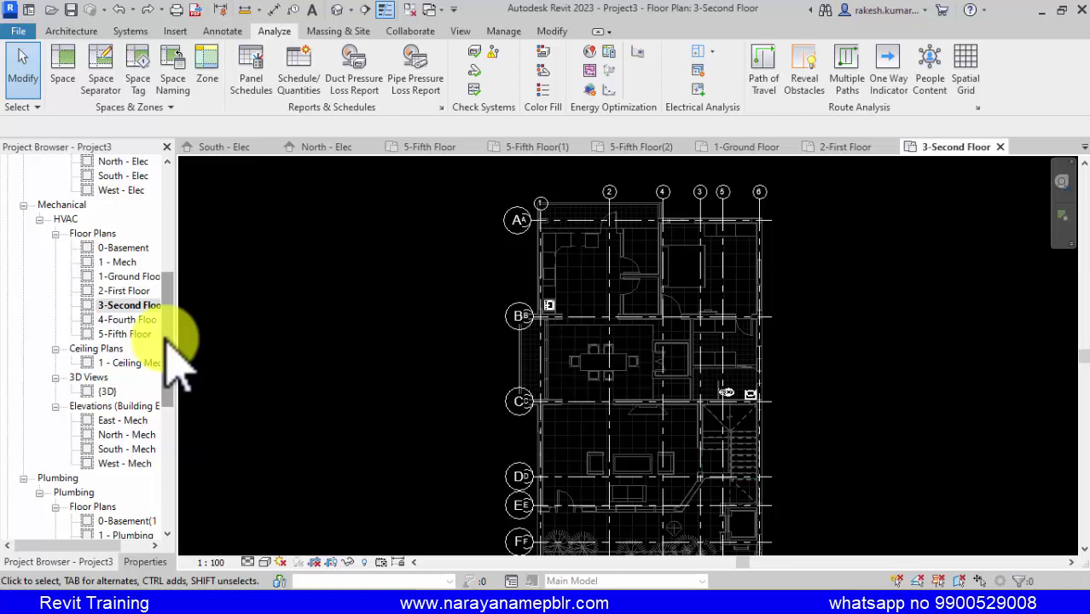
# Tick Room Bounding in the Type Properties of the linked Project.rvt model and confirm with OK
pyautogui.scroll(-1, 168, 339)
pyautogui.scroll(-4, 171, 345)
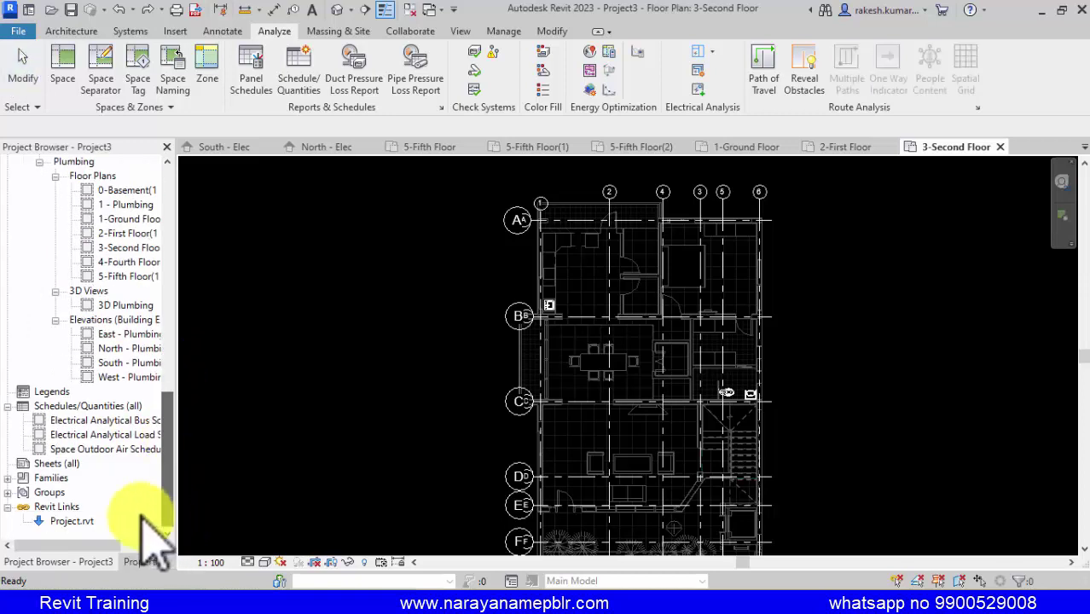
pyautogui.doubleClick(72, 521)
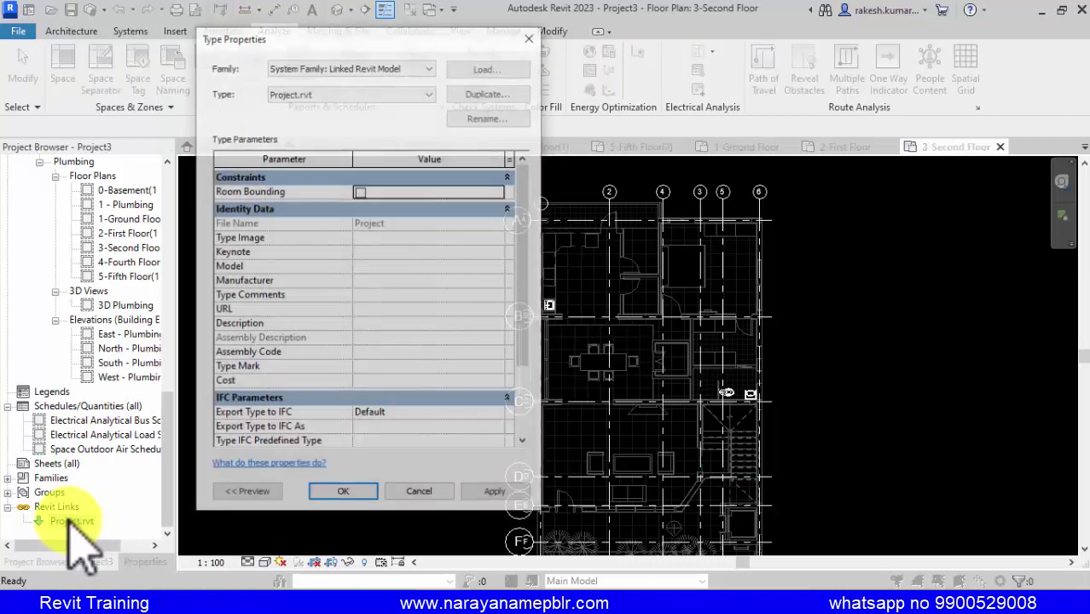
pyautogui.click(359, 191)
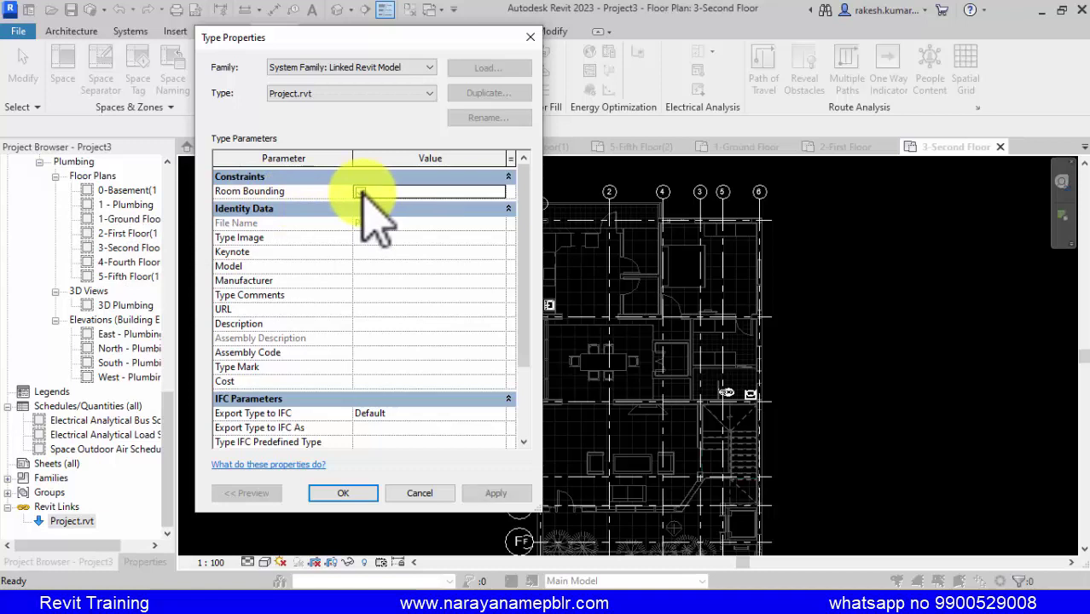
pyautogui.click(348, 493)
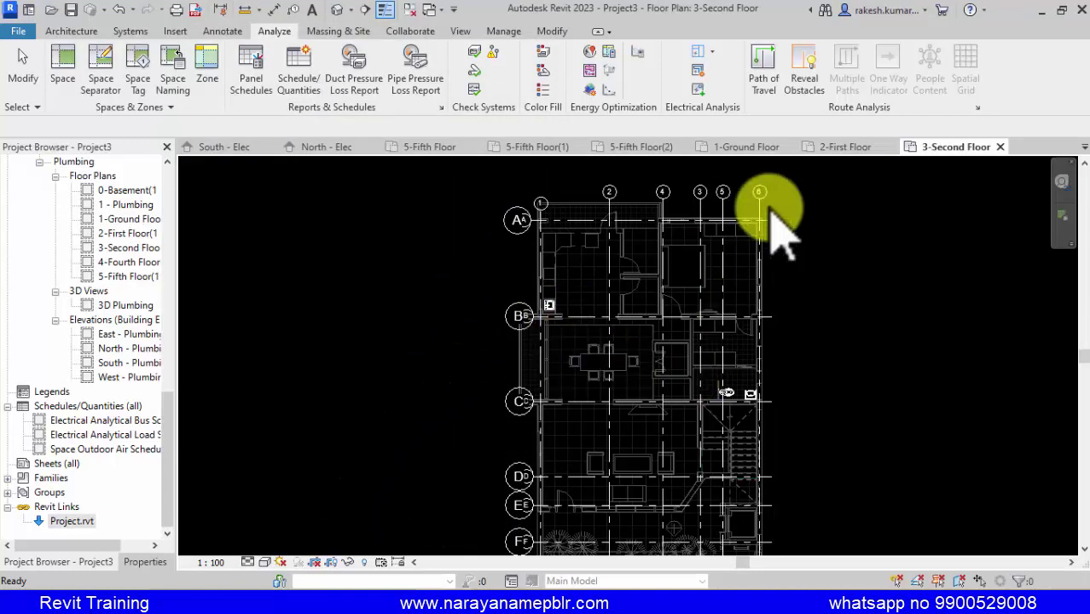
# Place a Space inside the left room of the 3-Second Floor plan, then expand the Revit Links list
pyautogui.click(63, 66)
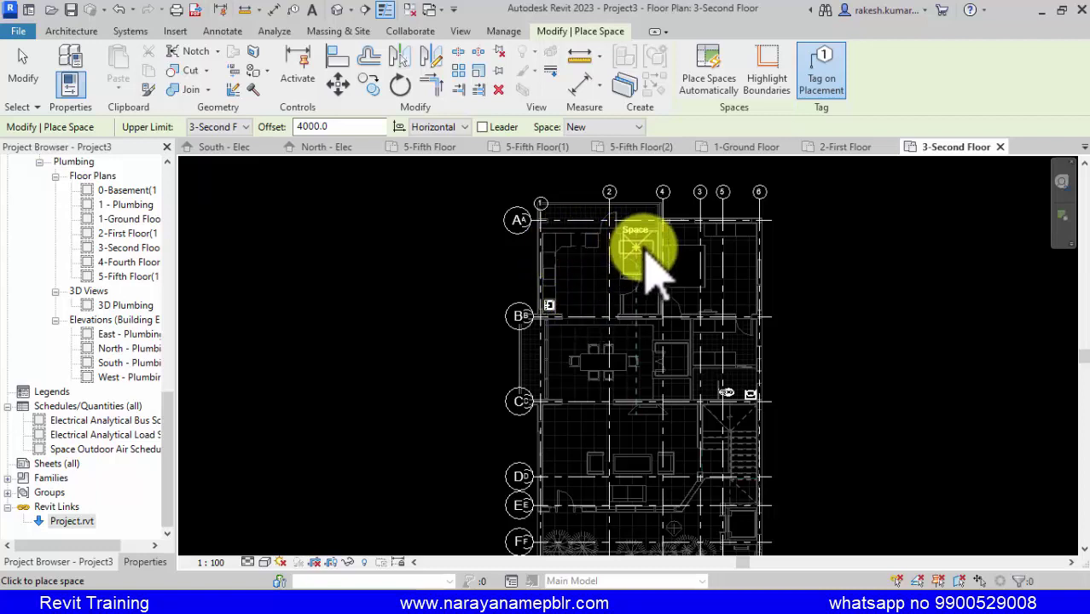
pyautogui.scroll(3, 645, 256)
pyautogui.scroll(2, 644, 256)
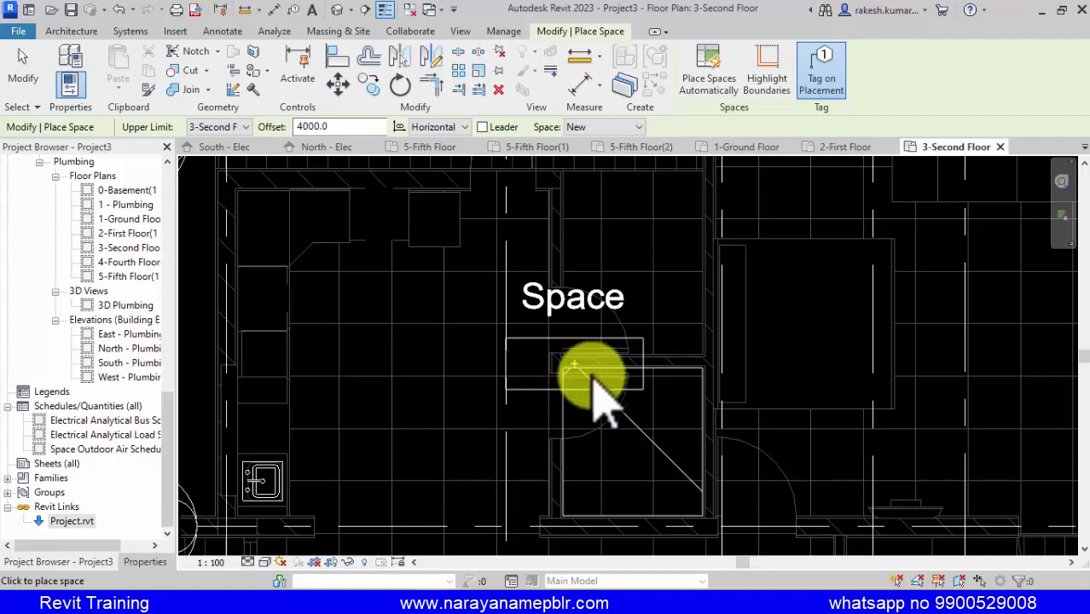
pyautogui.click(334, 384)
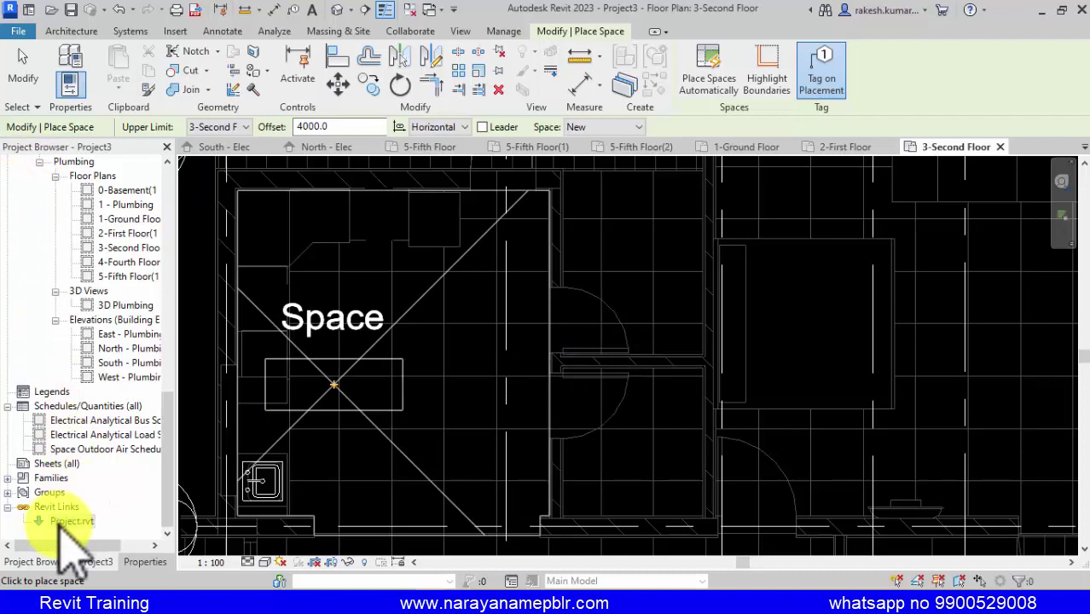
pyautogui.click(9, 509)
pyautogui.click(10, 521)
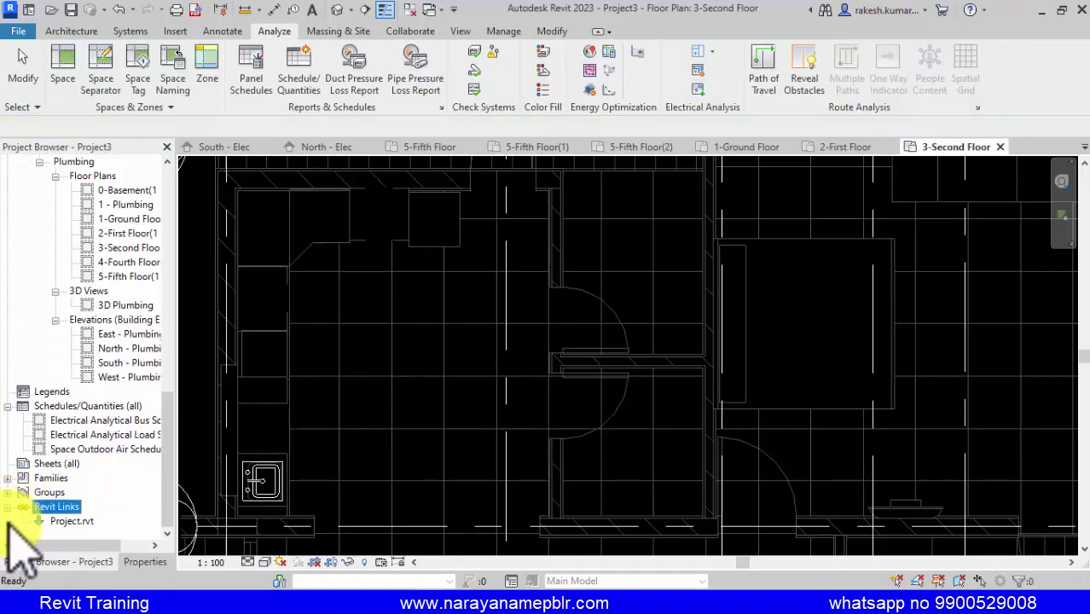
pyautogui.doubleClick(77, 521)
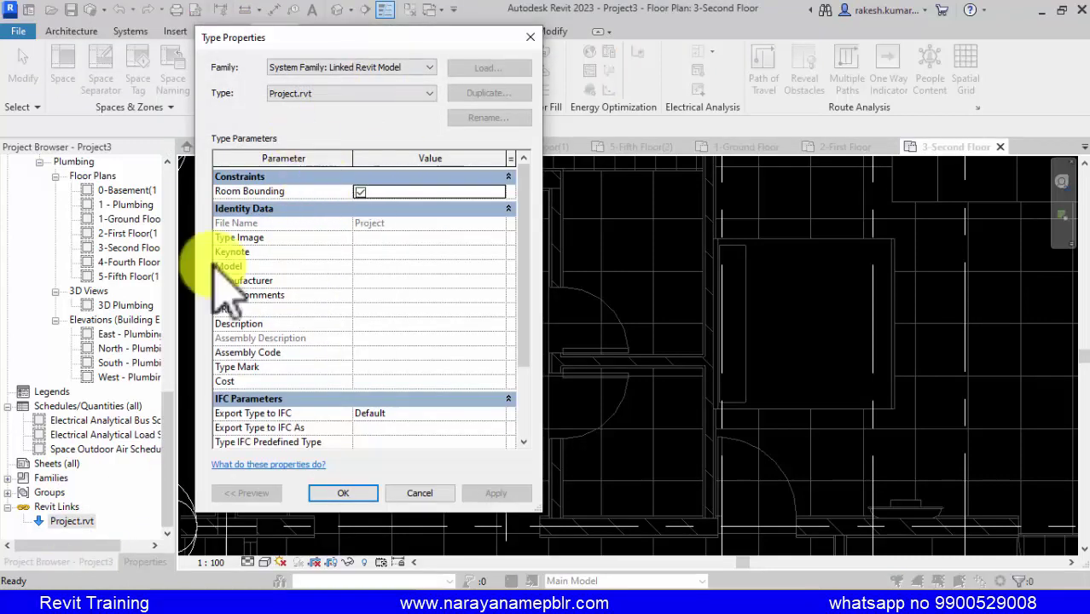
pyautogui.click(432, 494)
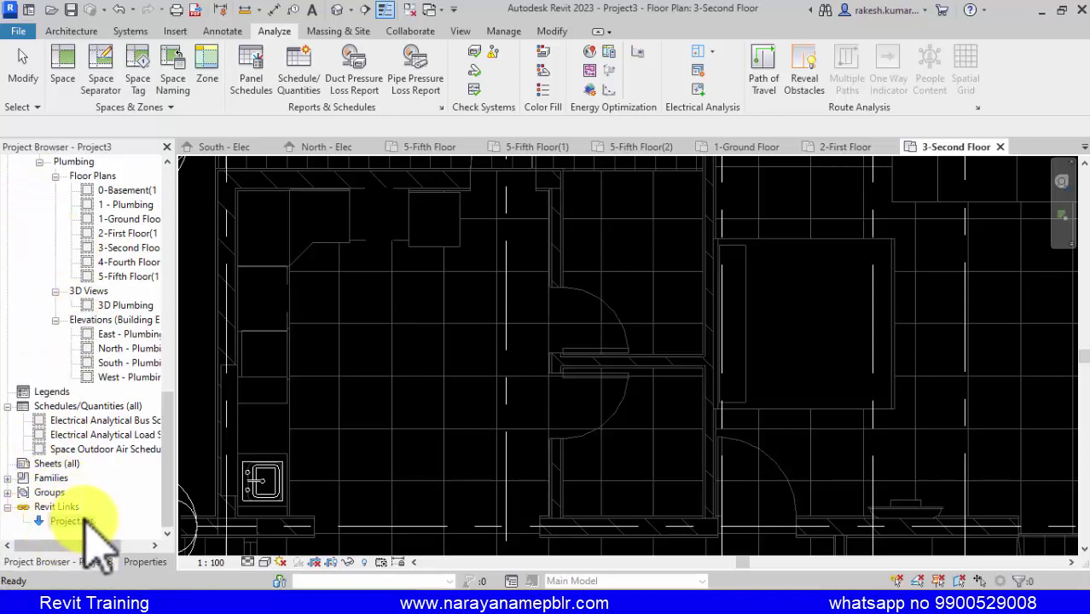
pyautogui.click(505, 31)
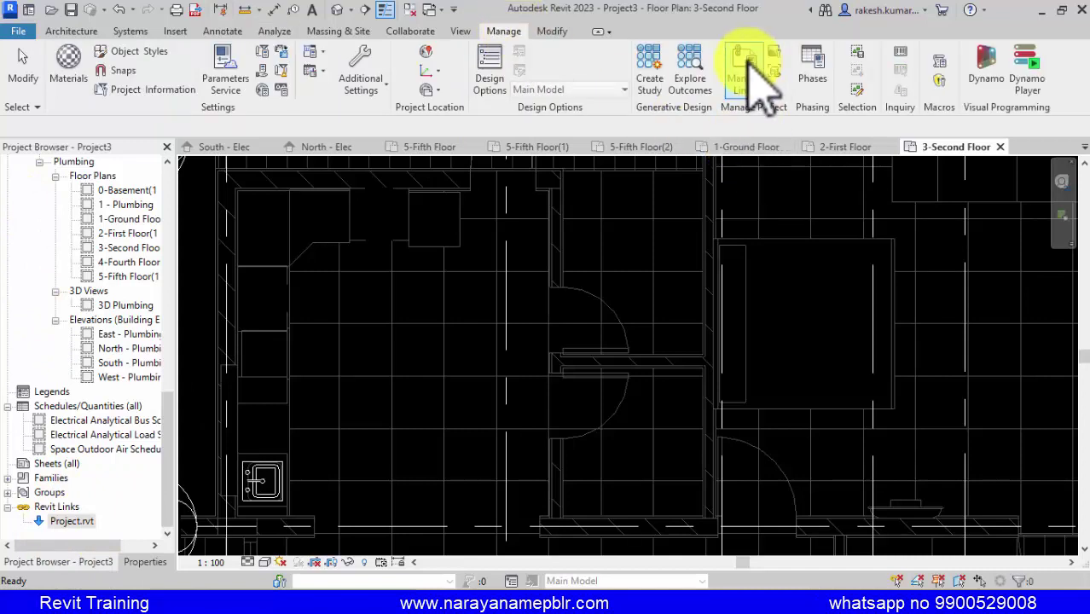
pyautogui.click(744, 72)
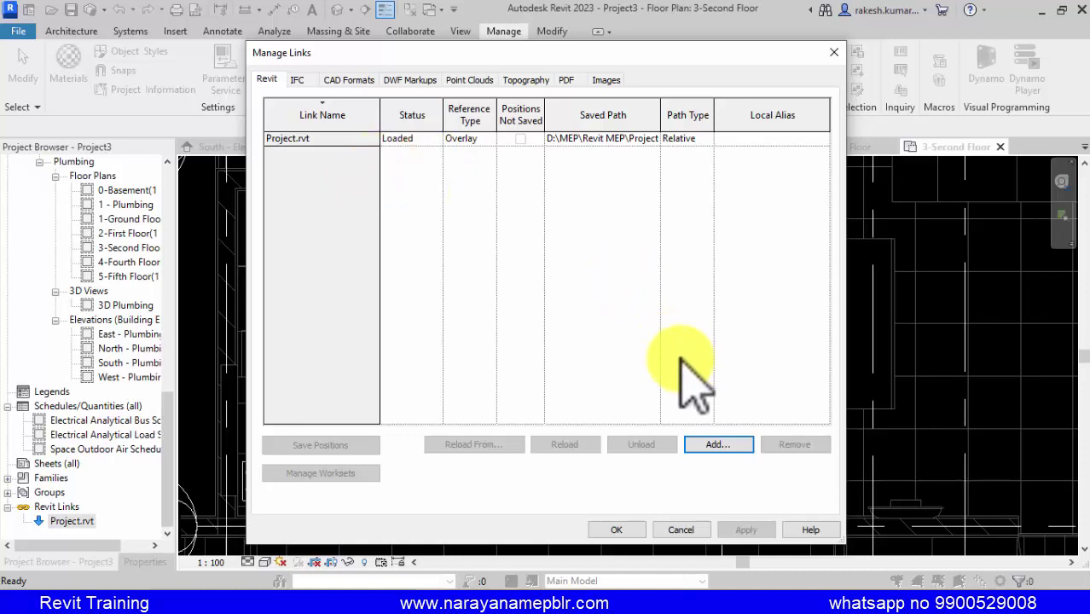
pyautogui.click(691, 529)
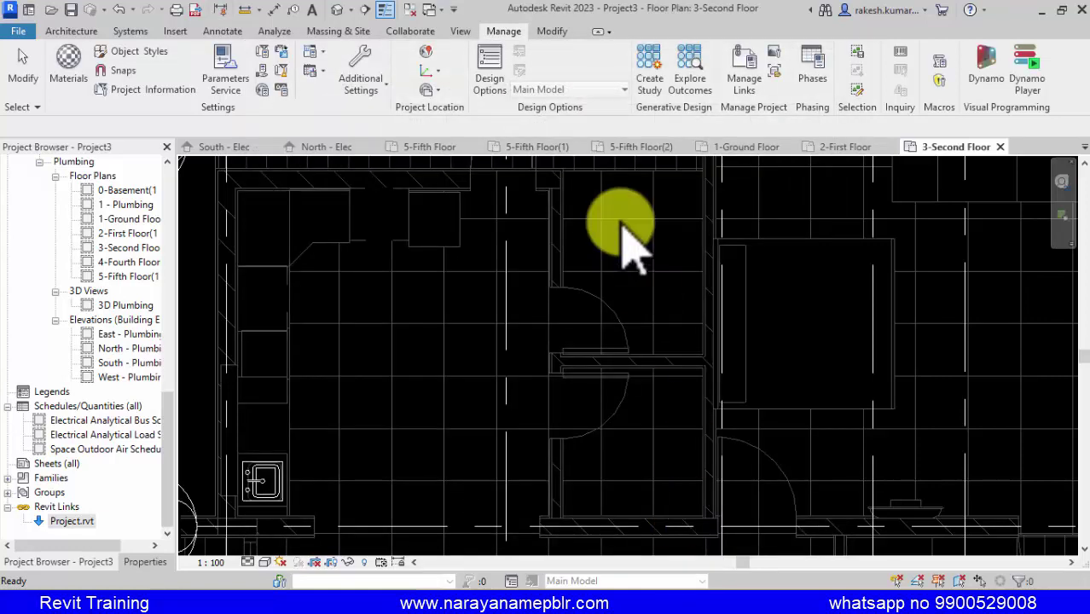